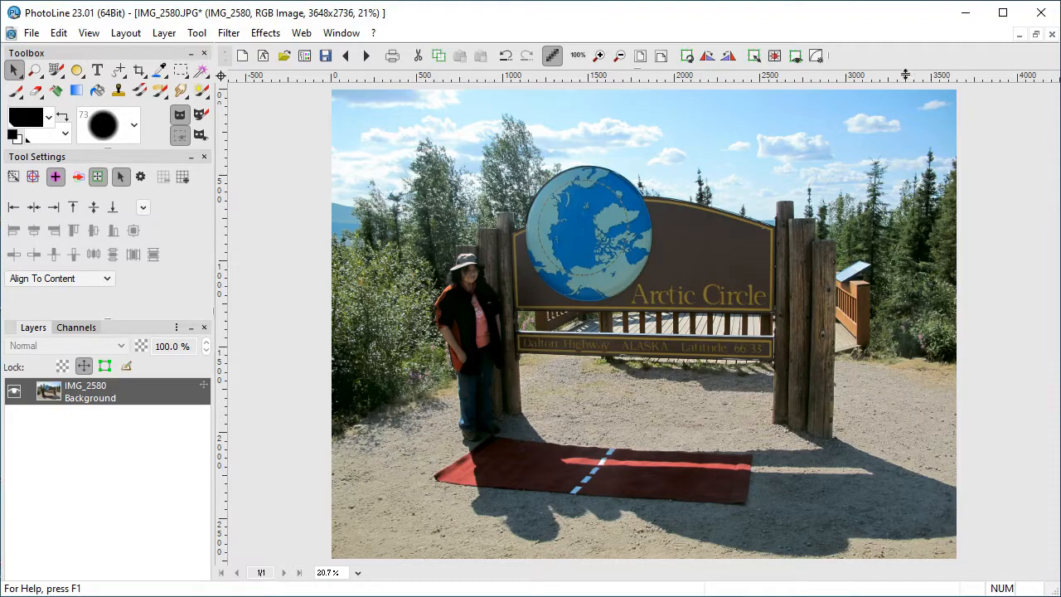
Step: View the photo at 100% and add an Unsharp Masking adjustment layer above the background
left_click(574, 59)
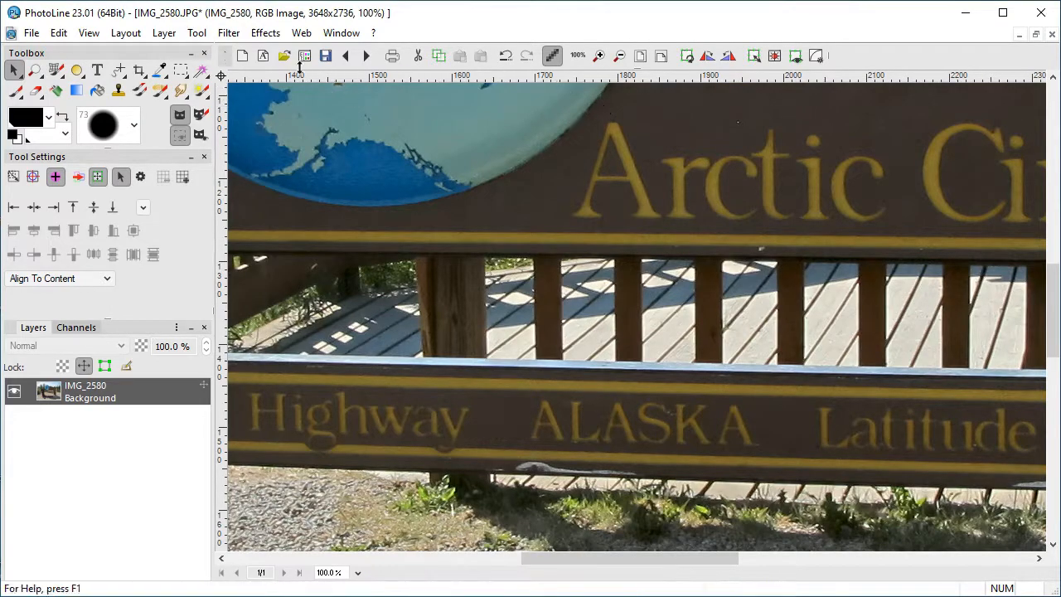
left_click(228, 33)
mouse_move(238, 75)
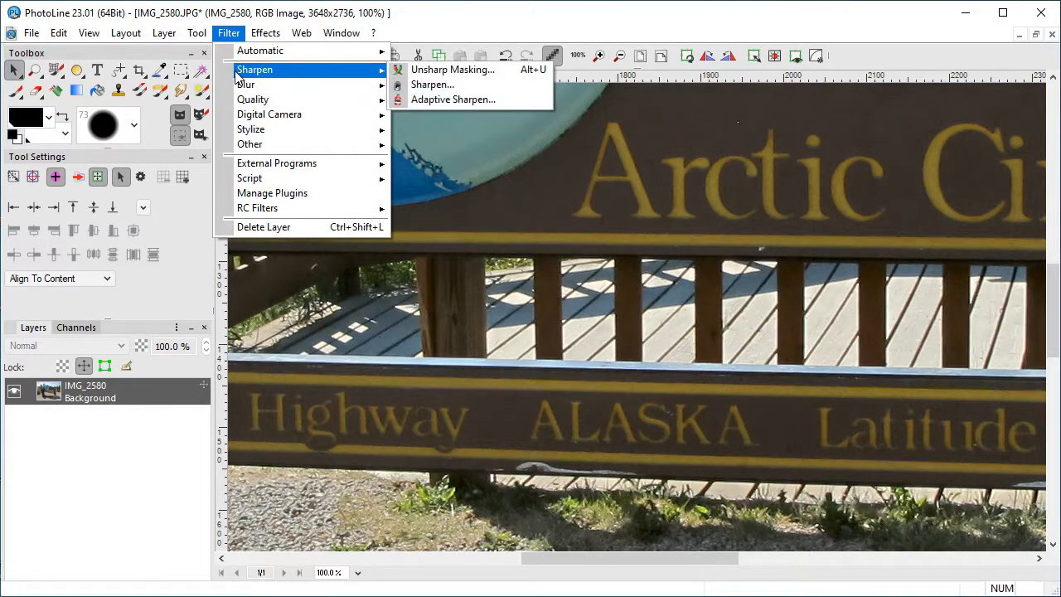
mouse_move(164, 38)
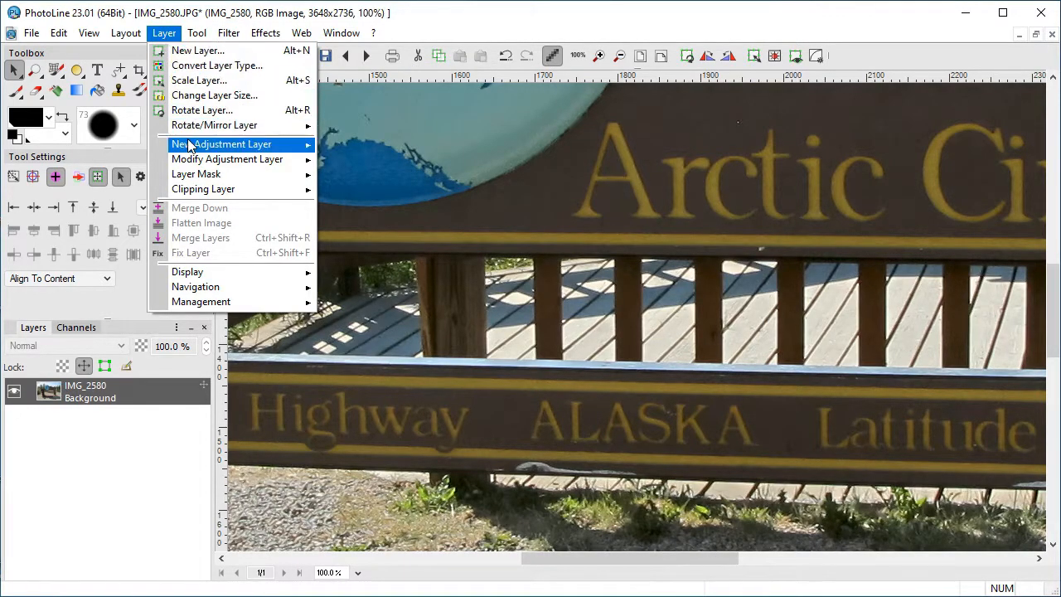
mouse_move(190, 143)
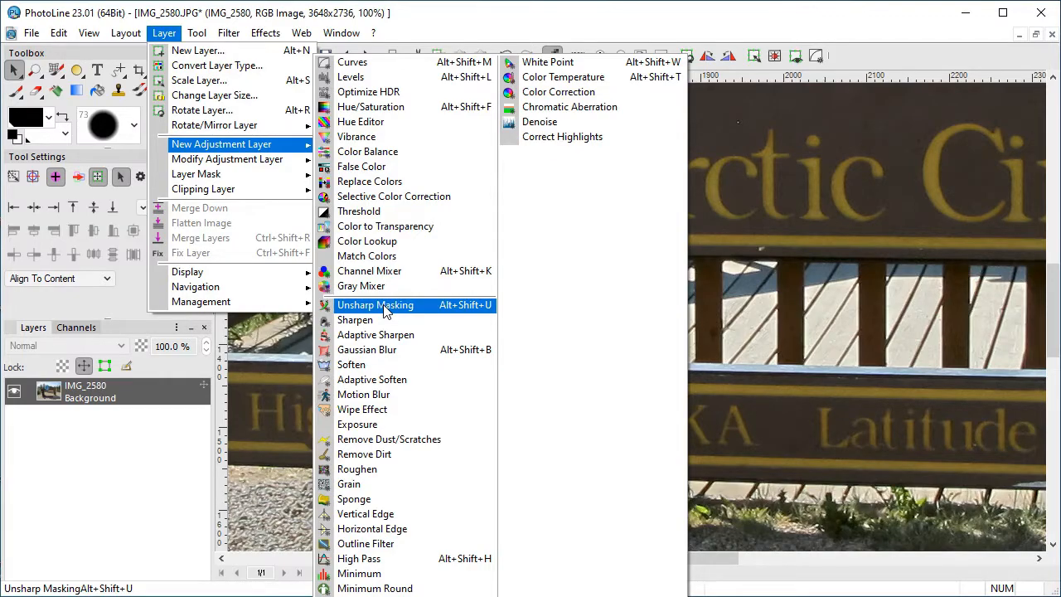
left_click(385, 310)
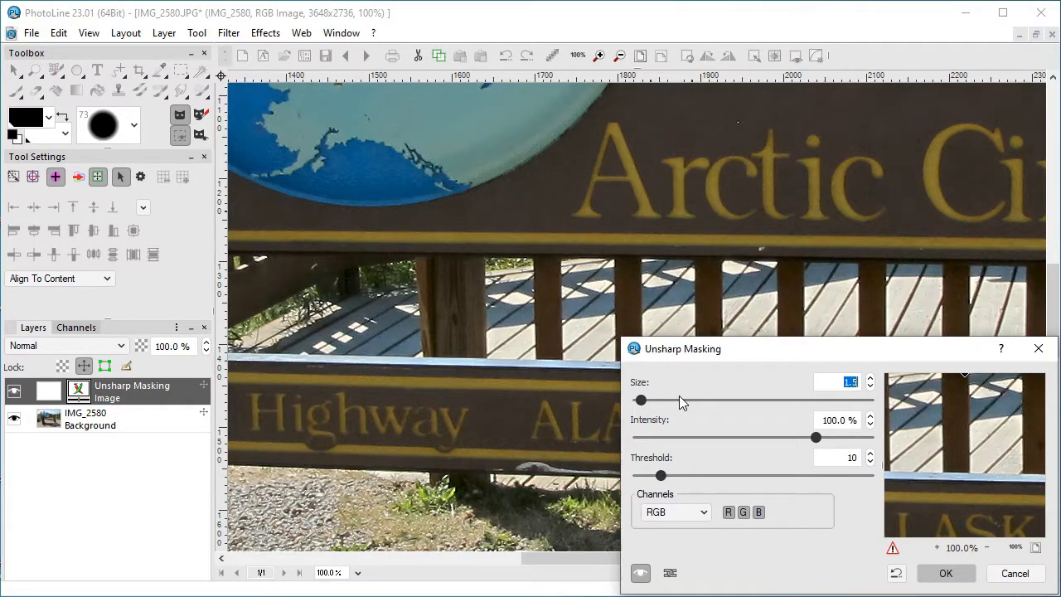
Step: Set the Unsharp Masking channels to Lab so that only the lightness channel is sharpened
mouse_move(640, 399)
left_mouse_down()
mouse_move(749, 400)
mouse_move(641, 403)
left_mouse_up()
left_click(703, 514)
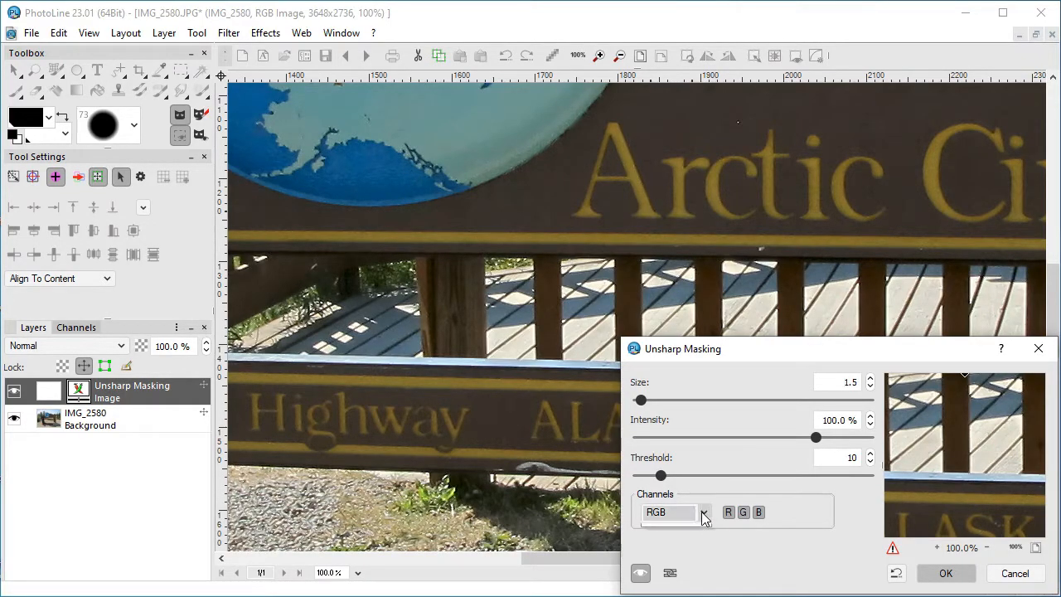
left_click(662, 561)
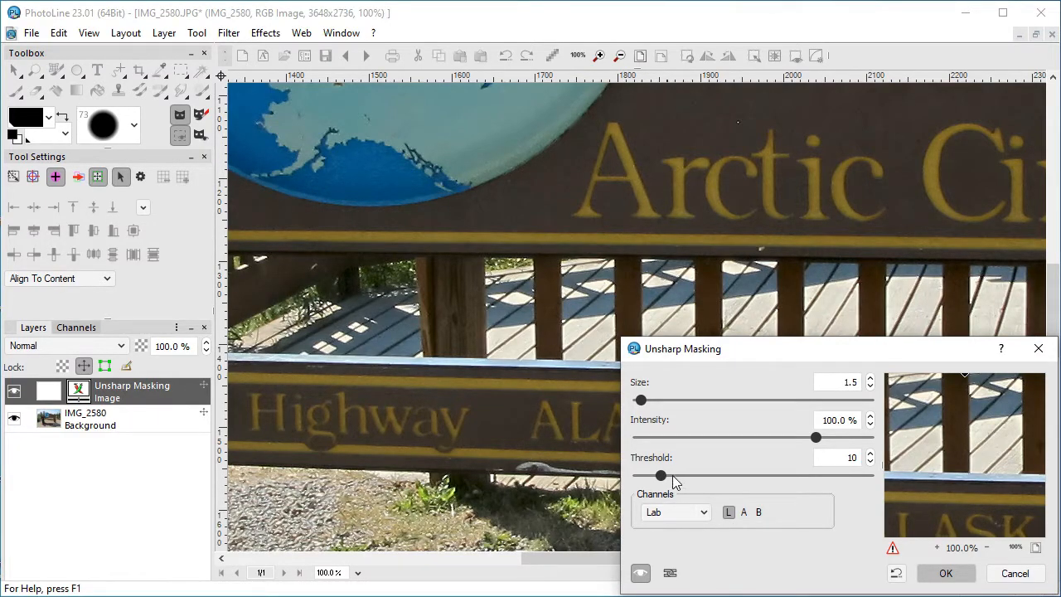
Step: Exaggerate the sharpening with threshold 0, intensity 500% and size 8.0
left_click_drag(660, 475, 623, 478)
left_click_drag(814, 436, 870, 436)
left_click(870, 378)
left_click(869, 378)
left_click(870, 378)
left_click(870, 378)
left_click(870, 378)
left_click(870, 378)
left_click(869, 378)
left_click(870, 378)
left_click(870, 378)
left_click(870, 378)
left_click(869, 378)
left_click(869, 378)
left_click(869, 378)
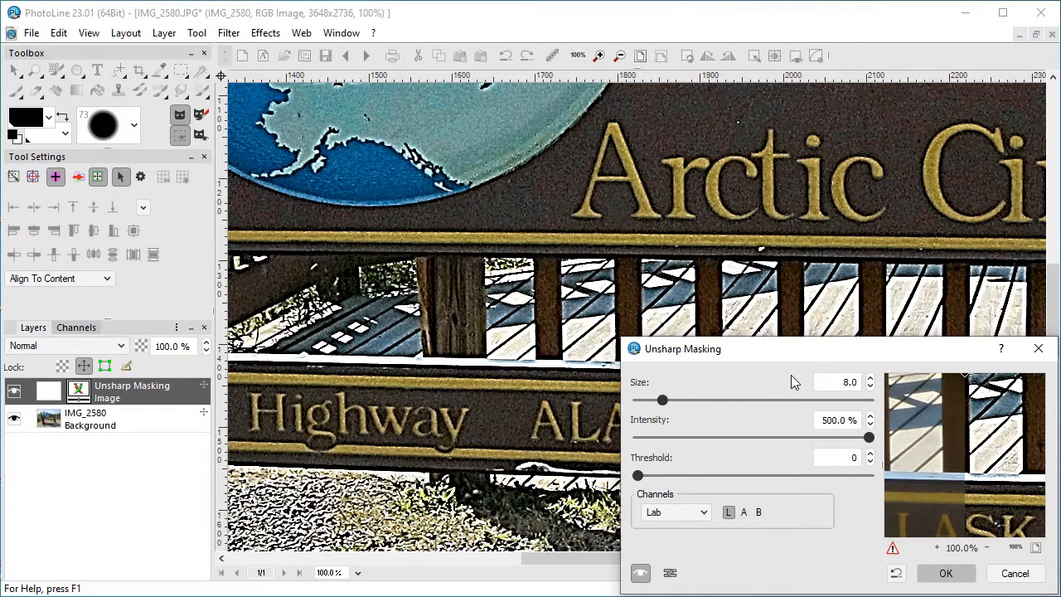
Step: Reduce the sharpening size to 3.0 and its intensity to 150%
left_click(870, 387)
left_click(870, 386)
left_click(870, 386)
left_click(871, 387)
left_click(870, 386)
left_click(870, 386)
left_click(870, 387)
left_click(871, 386)
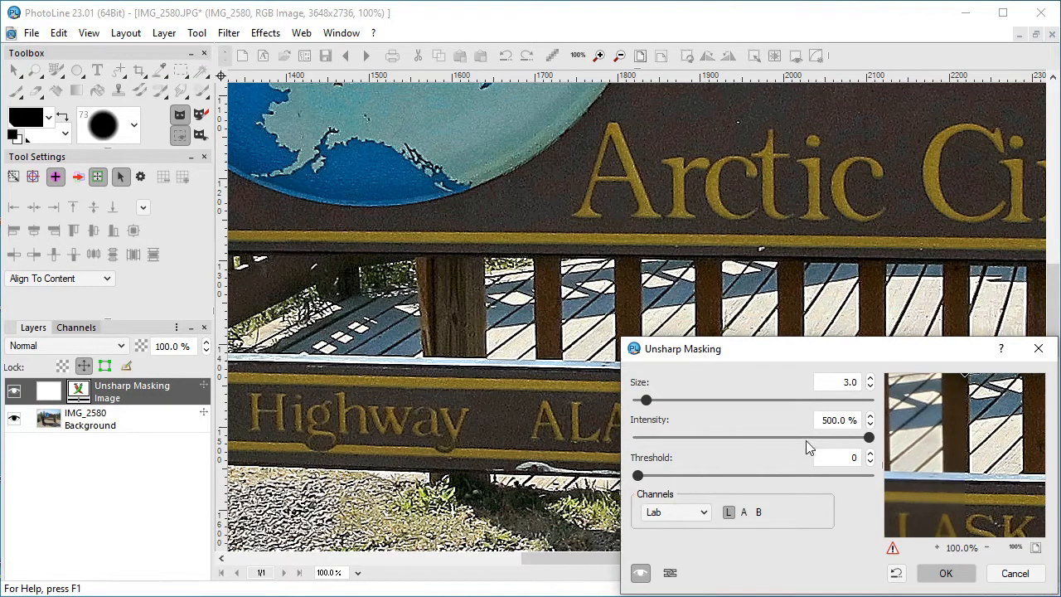
left_click_drag(869, 437, 831, 437)
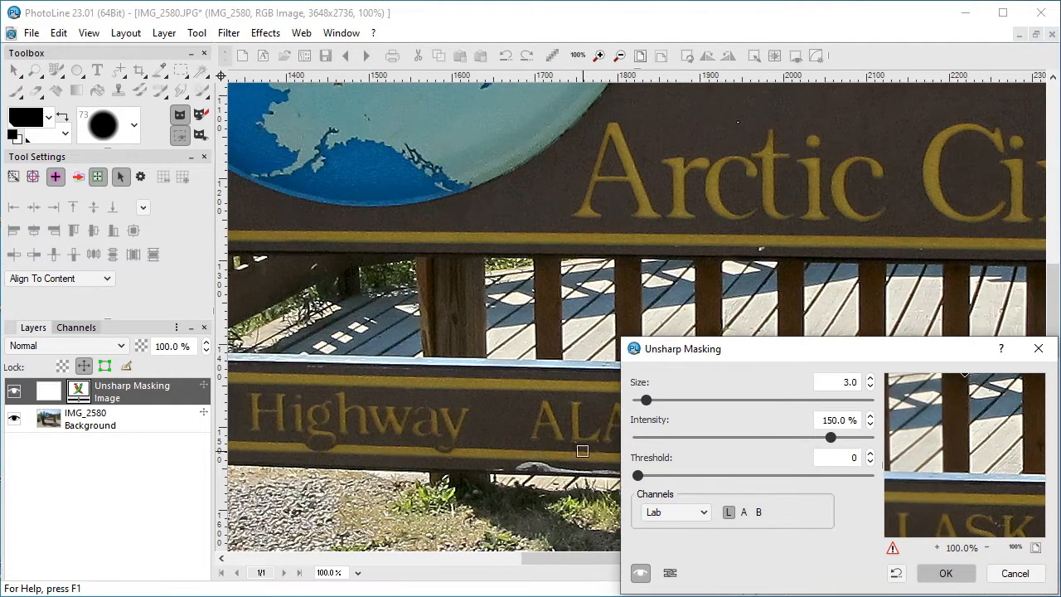
Step: Raise the sharpening threshold slightly, compare the photo with the preview off and on, and accept the Unsharp Masking settings
left_click(870, 454)
left_click(870, 454)
left_click(869, 454)
left_click(870, 454)
left_click(869, 461)
left_click(641, 573)
left_click(641, 573)
left_click(642, 575)
left_click(642, 575)
left_click(947, 569)
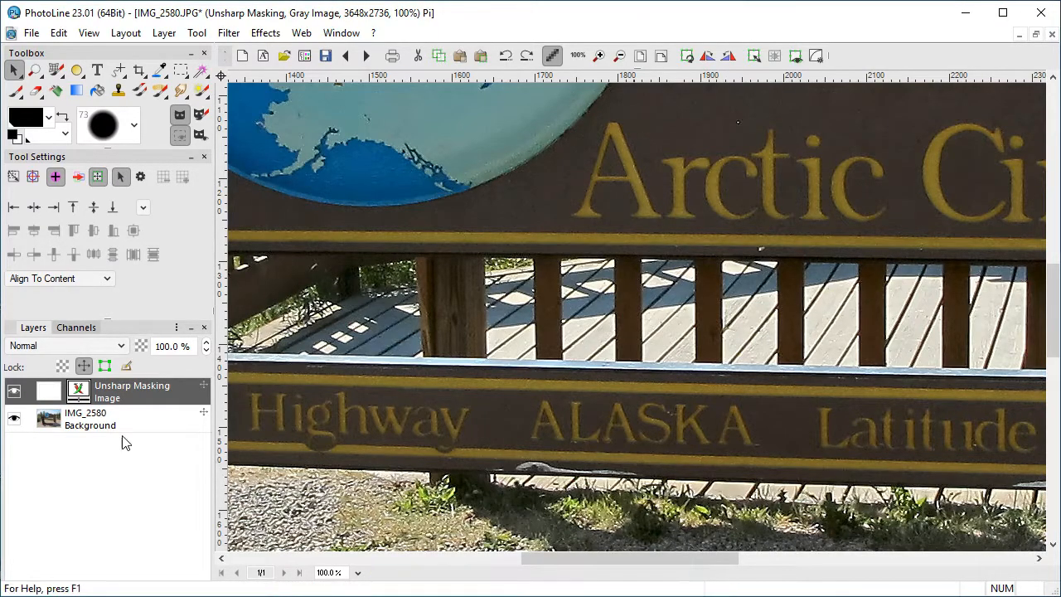
Step: Add a Denoise adjustment layer directly above the IMG_2580 background layer
left_click(148, 421)
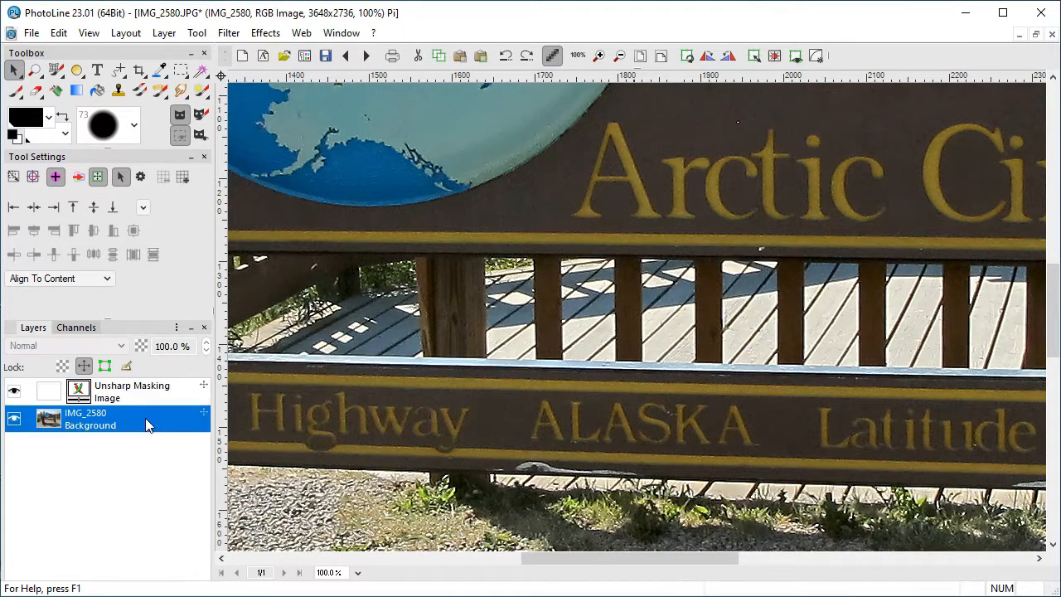
left_click(163, 32)
mouse_move(199, 146)
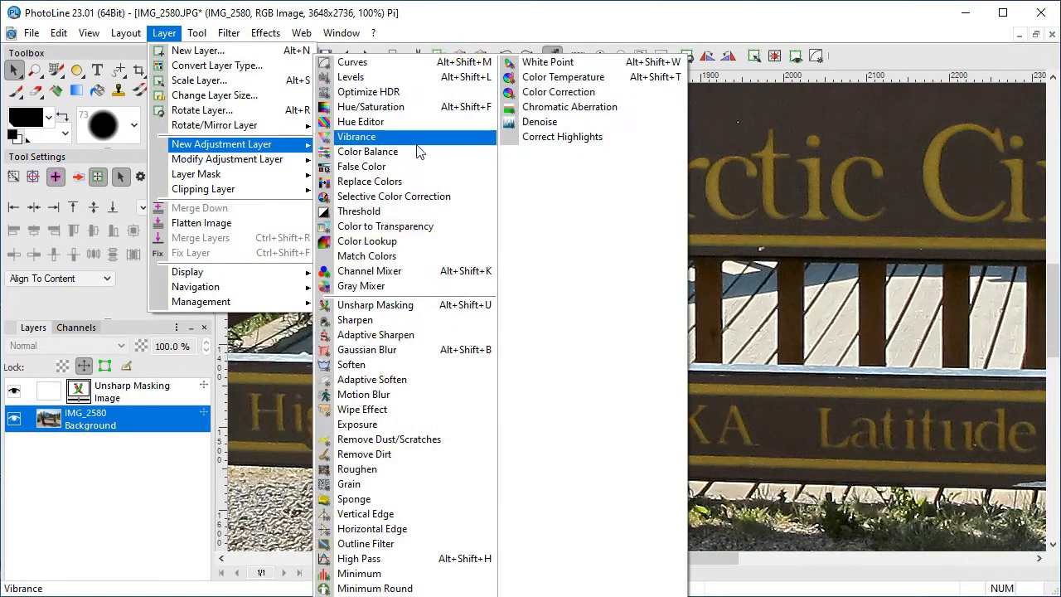
left_click(564, 122)
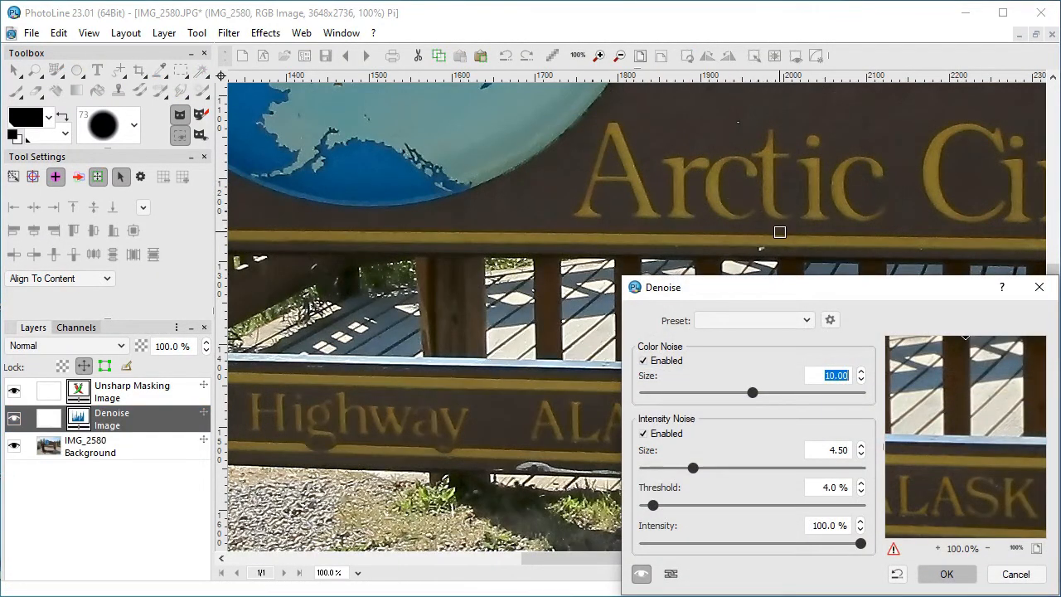
Step: Disable color noise reduction and keep only intensity noise reduction enabled
left_click(644, 433)
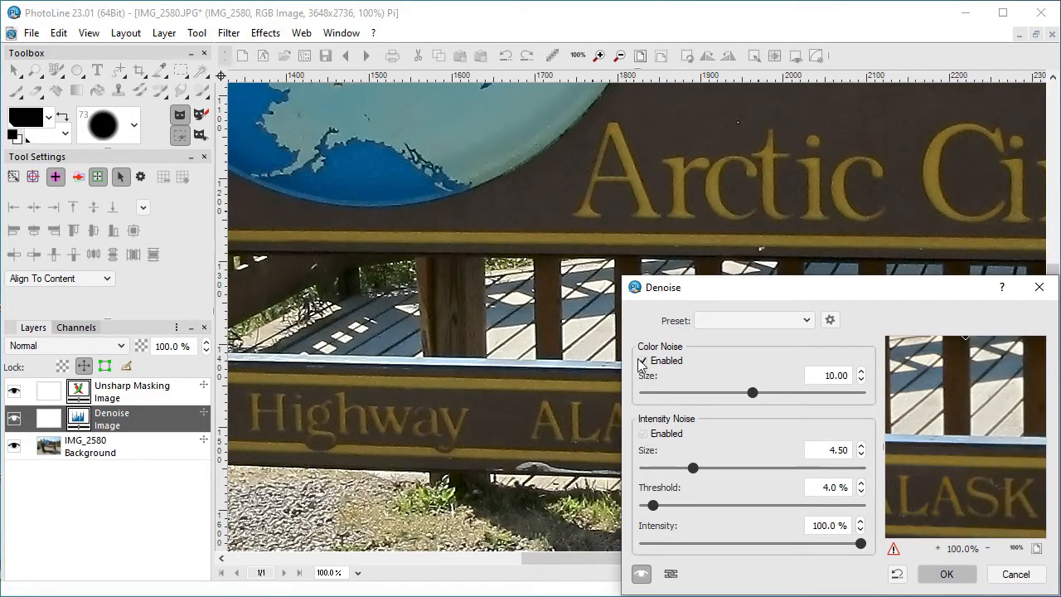
left_click(642, 362)
left_click(644, 362)
left_click(644, 435)
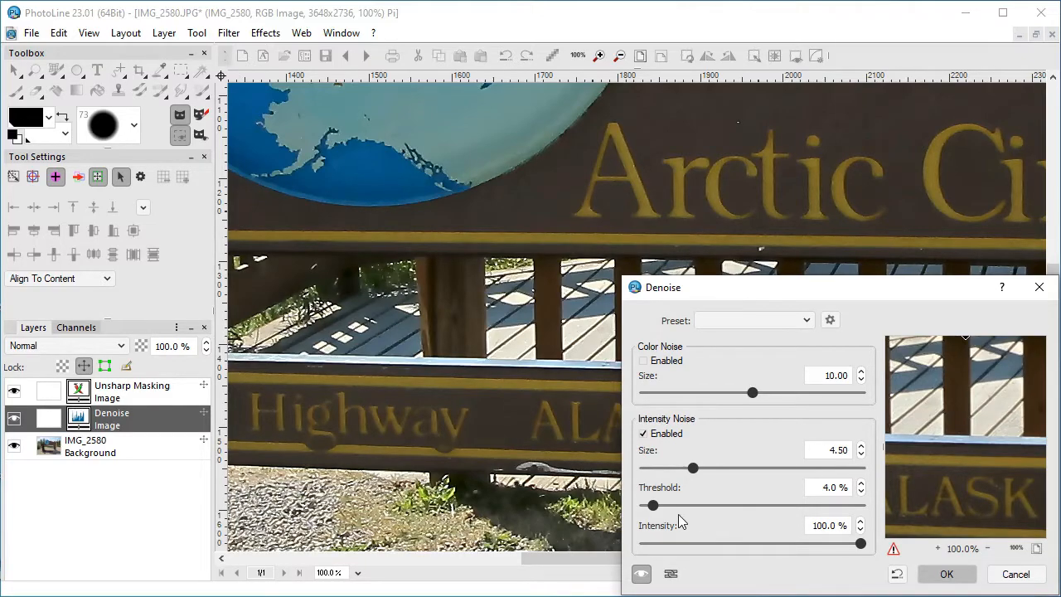
Step: Raise the intensity noise threshold to 100% to judge the effect and set the noise size to 2.40
left_click_drag(653, 505, 866, 502)
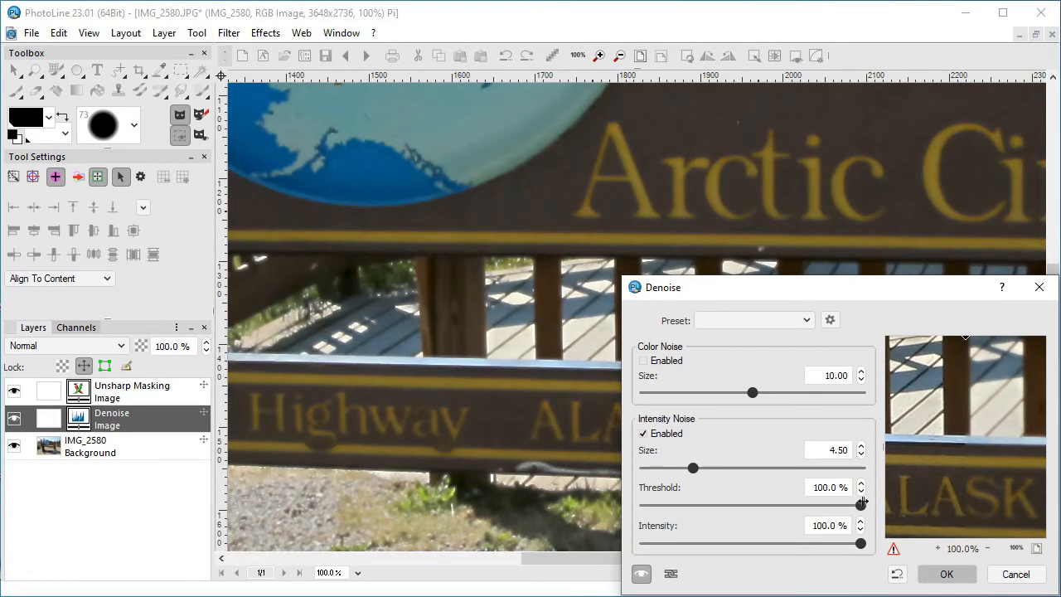
left_click_drag(694, 466, 640, 468)
left_click(860, 446)
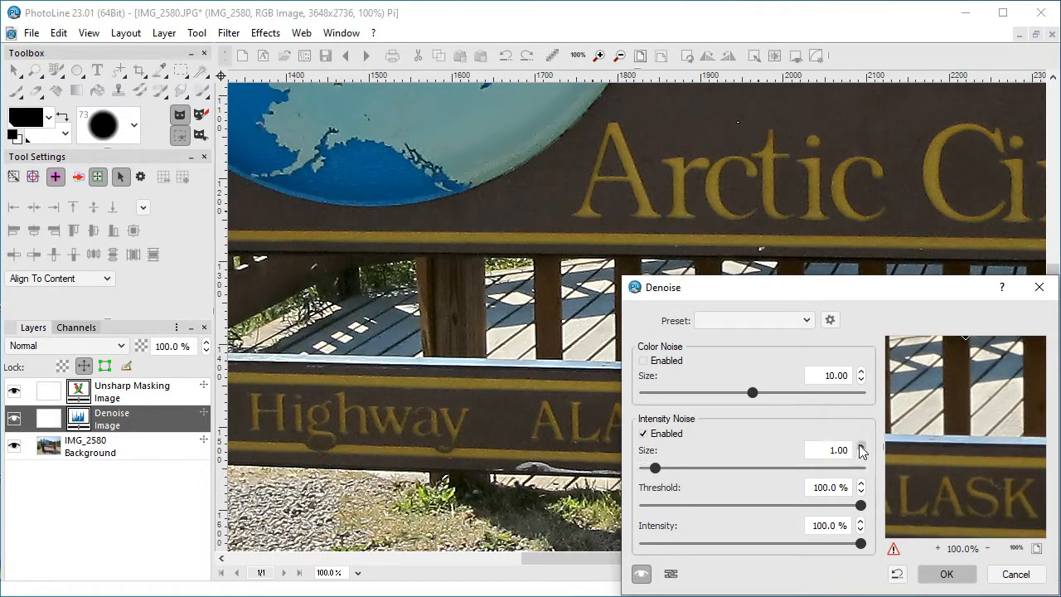
left_click(860, 446)
left_click(860, 446)
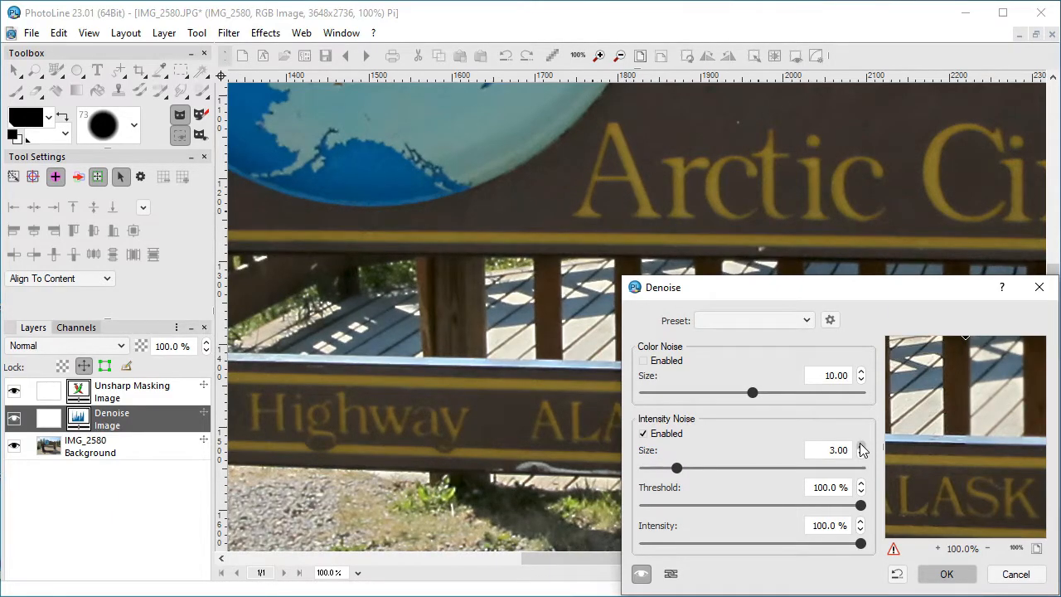
left_click(860, 455)
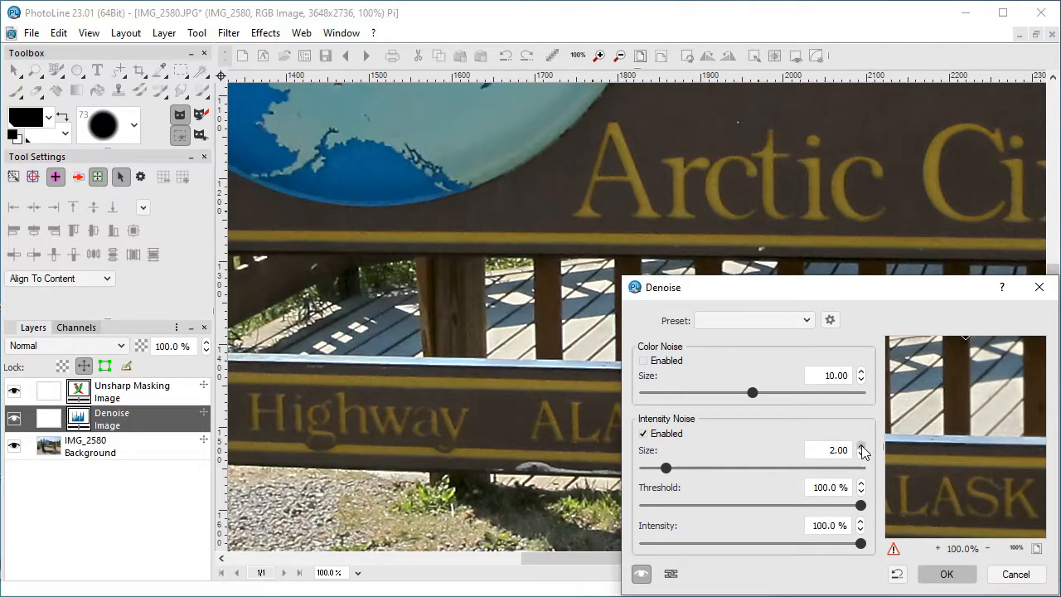
left_click(861, 446, "ctrl")
left_click(860, 446, "ctrl")
left_click(860, 446, "ctrl")
left_click(861, 446, "ctrl")
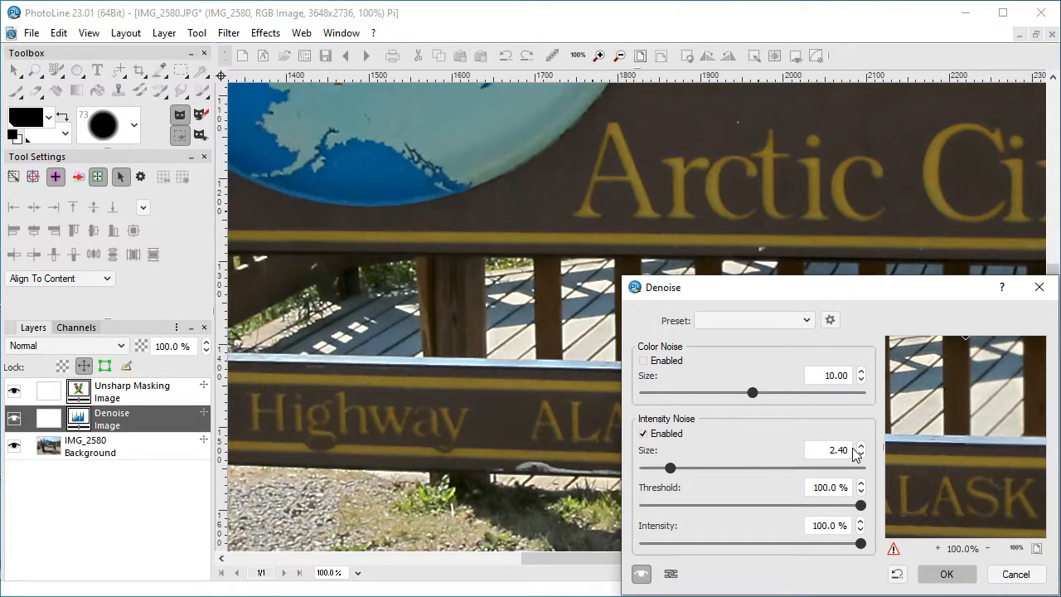
Step: Lower the intensity noise threshold to 0%, raise it slightly from there, and accept the Denoise settings
left_click_drag(861, 505, 631, 504)
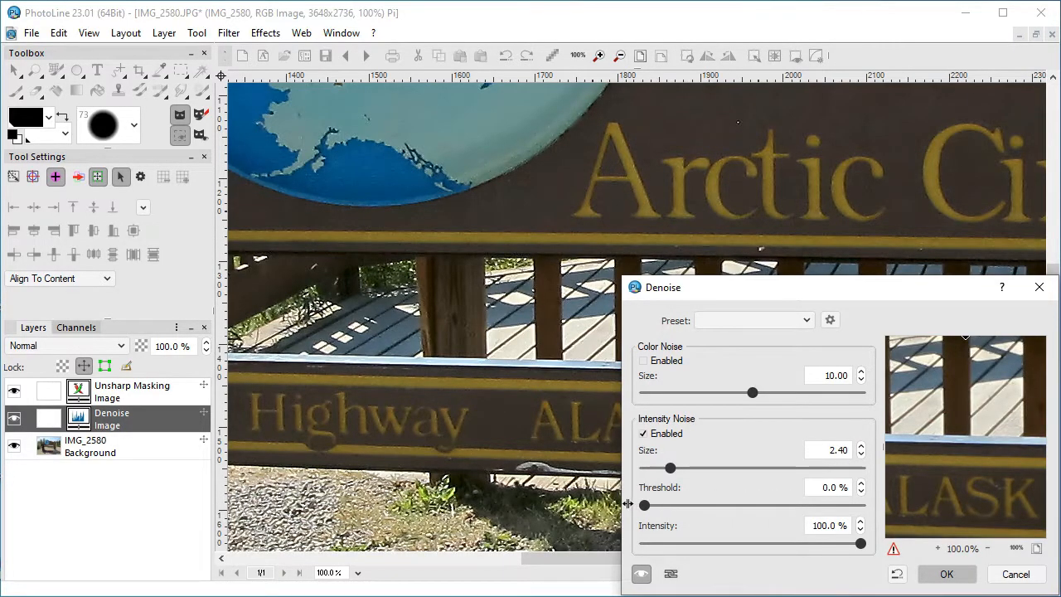
left_click(861, 484)
left_click(862, 491)
left_click(860, 482)
left_click(861, 482)
left_click(947, 575)
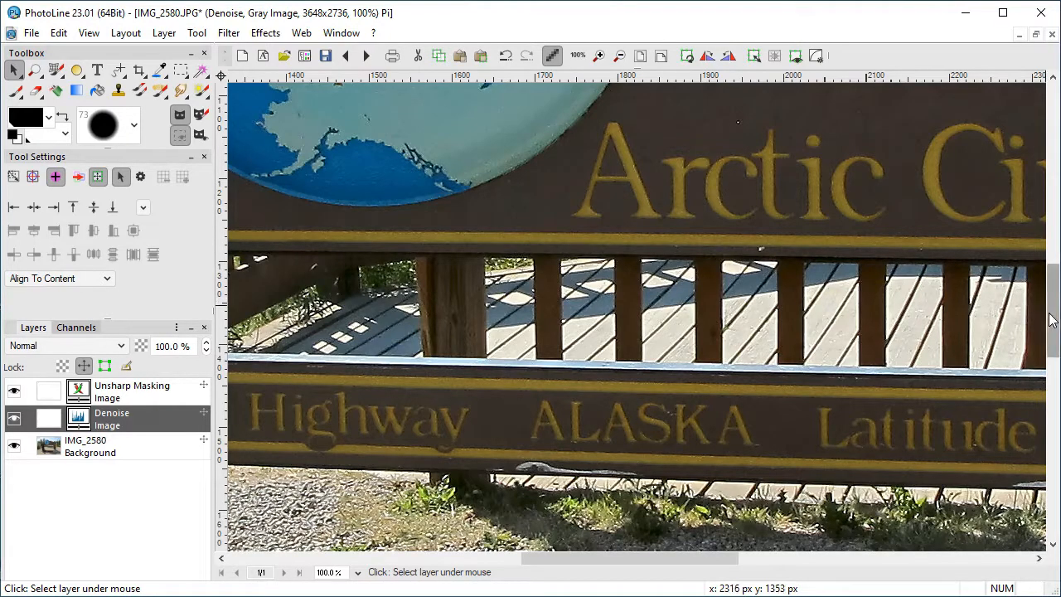
Step: Compare the sky area with the Denoise layer hidden and shown
left_click_drag(1053, 329, 1042, 189)
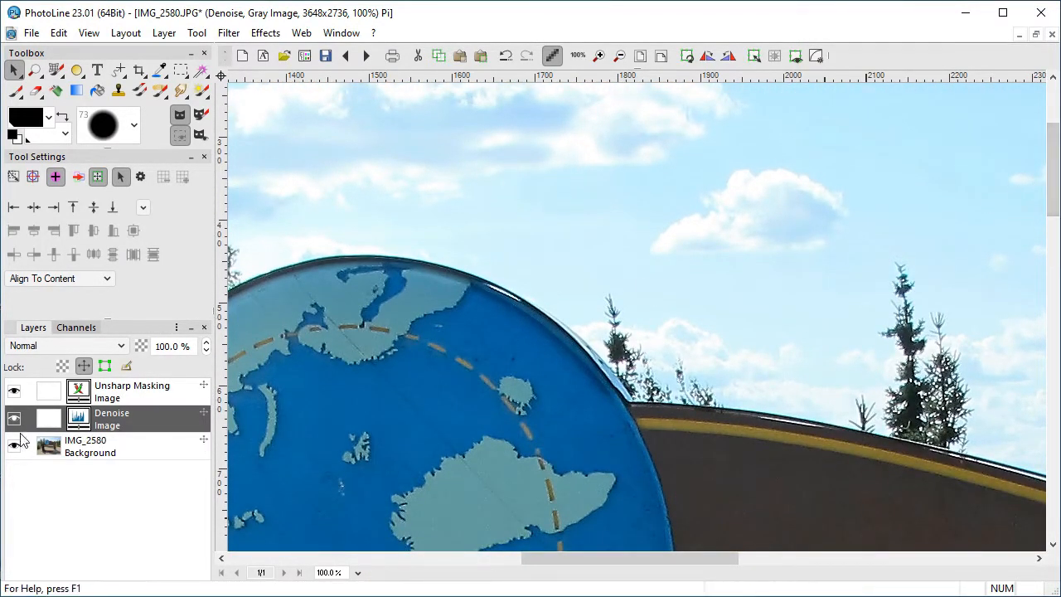
left_click(14, 418)
left_click(13, 422)
Step: Apply a color filter to the Denoise layer that fades it out over background gray values from 35.7% to 100%
right_click(145, 416)
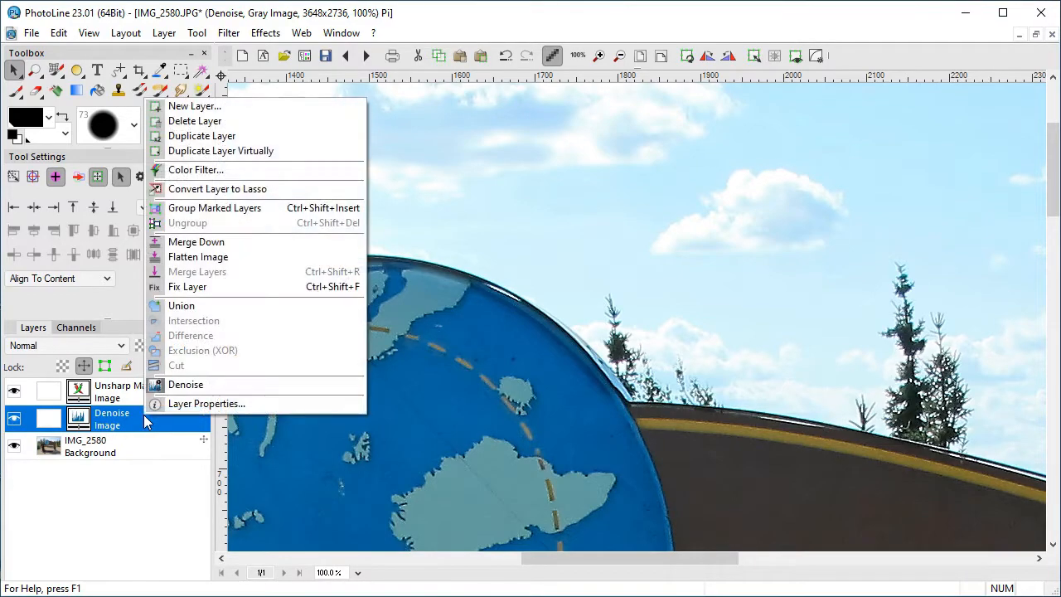
left_click(192, 169)
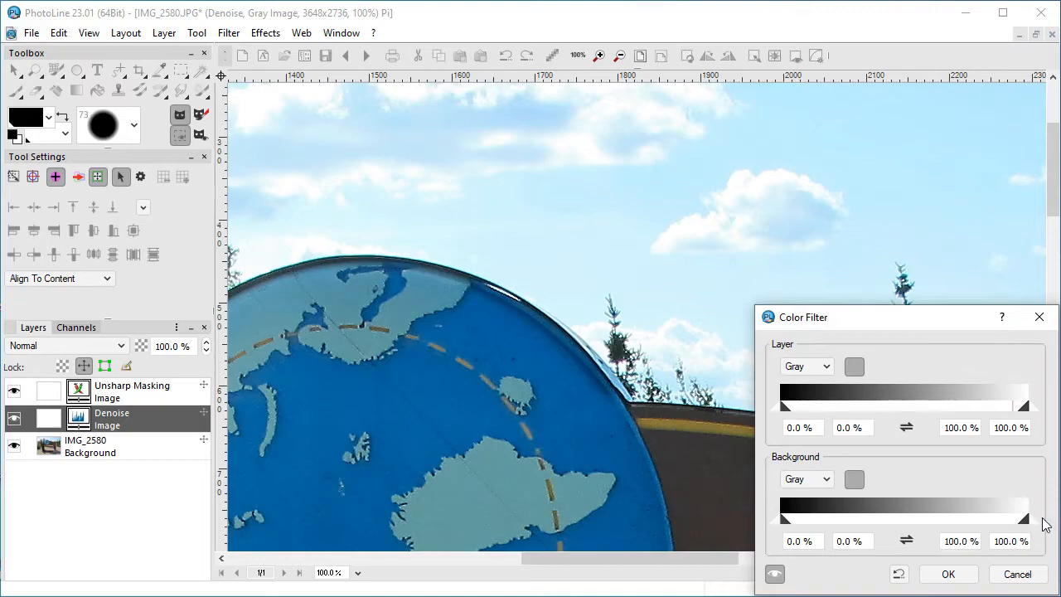
mouse_move(1034, 518)
left_mouse_down()
mouse_move(831, 517)
mouse_move(1038, 525)
left_mouse_up()
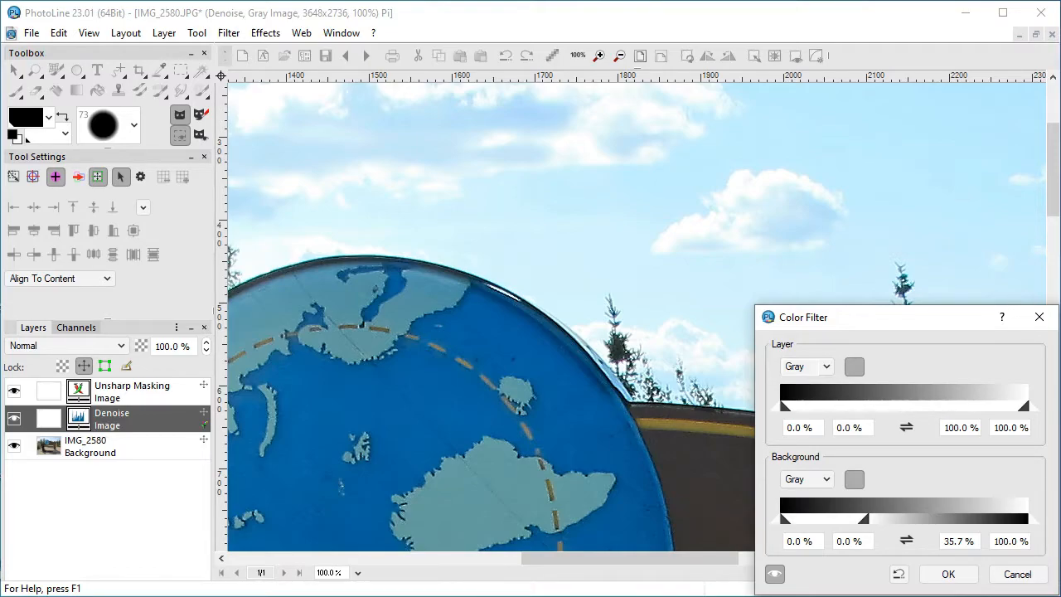
left_click(948, 573)
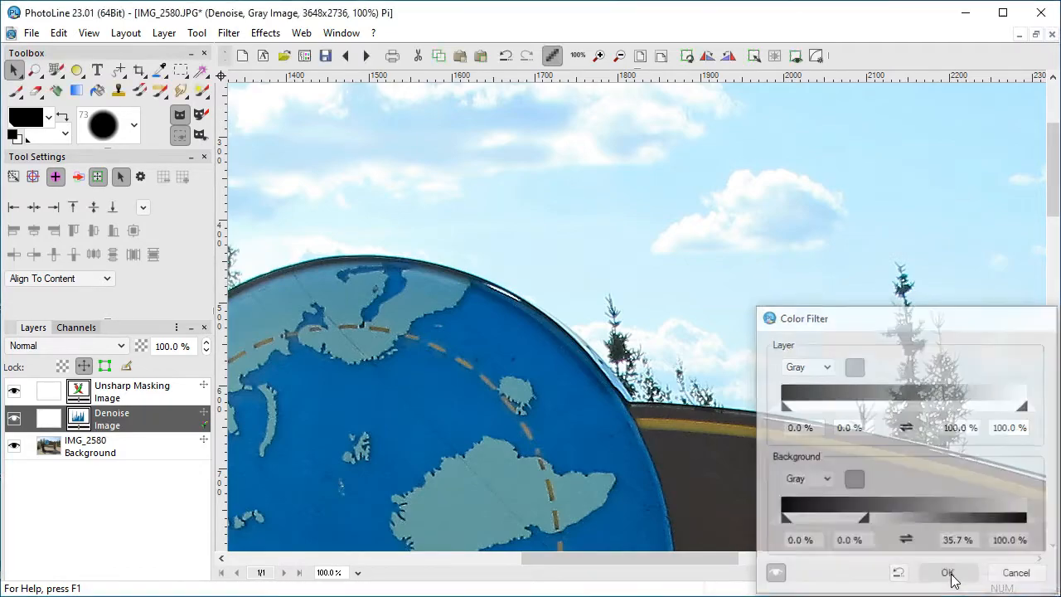
Step: Add a document-sized RGB image layer with a transparent background and transparency enabled, directly above the IMG_2580 background
left_click_drag(1054, 147, 1055, 268)
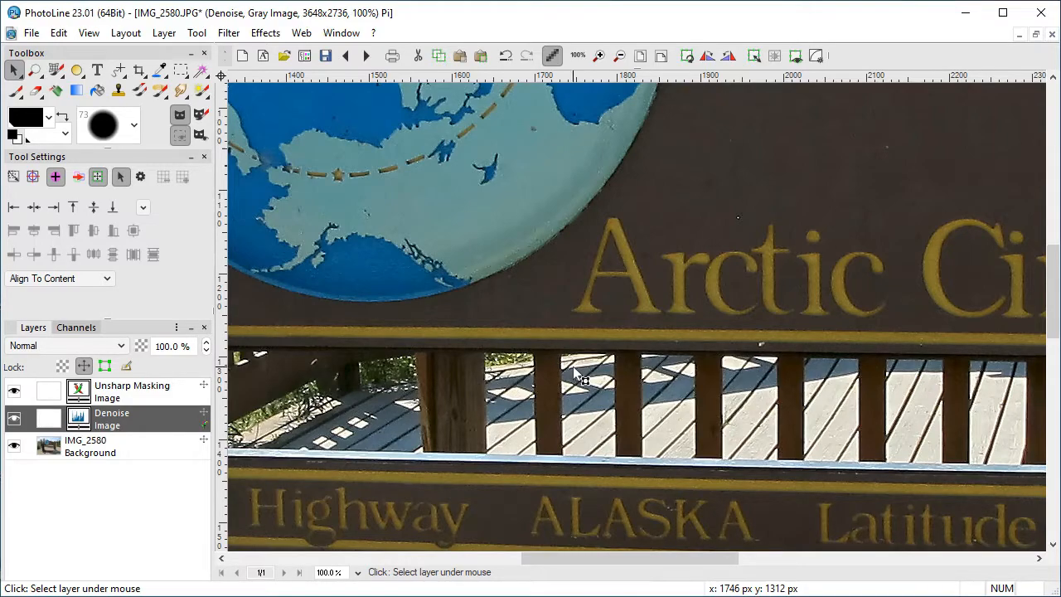
left_click(151, 450)
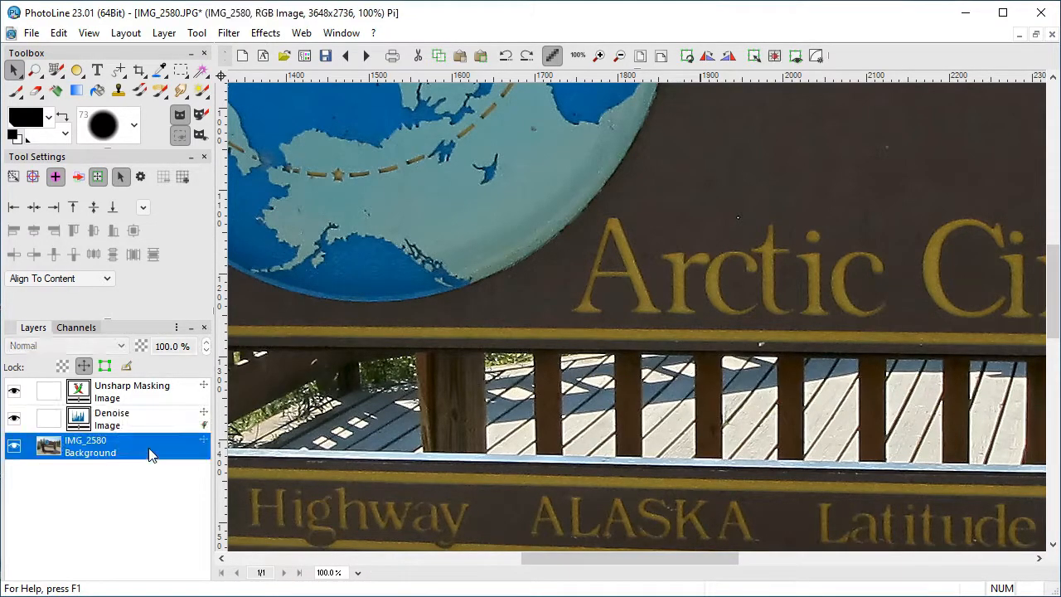
left_click(164, 33)
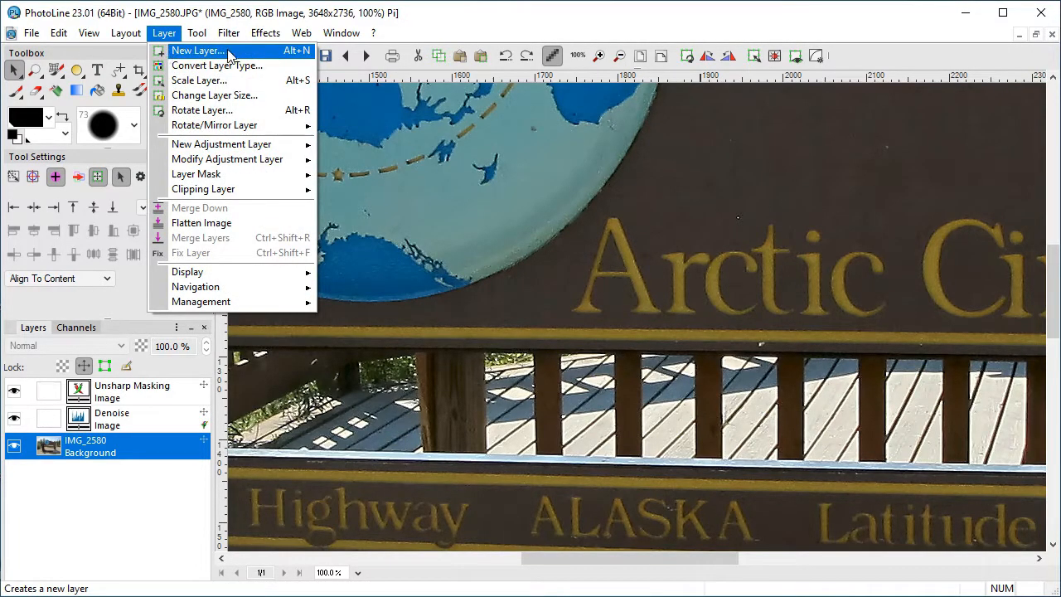
left_click(177, 50)
left_click(519, 235)
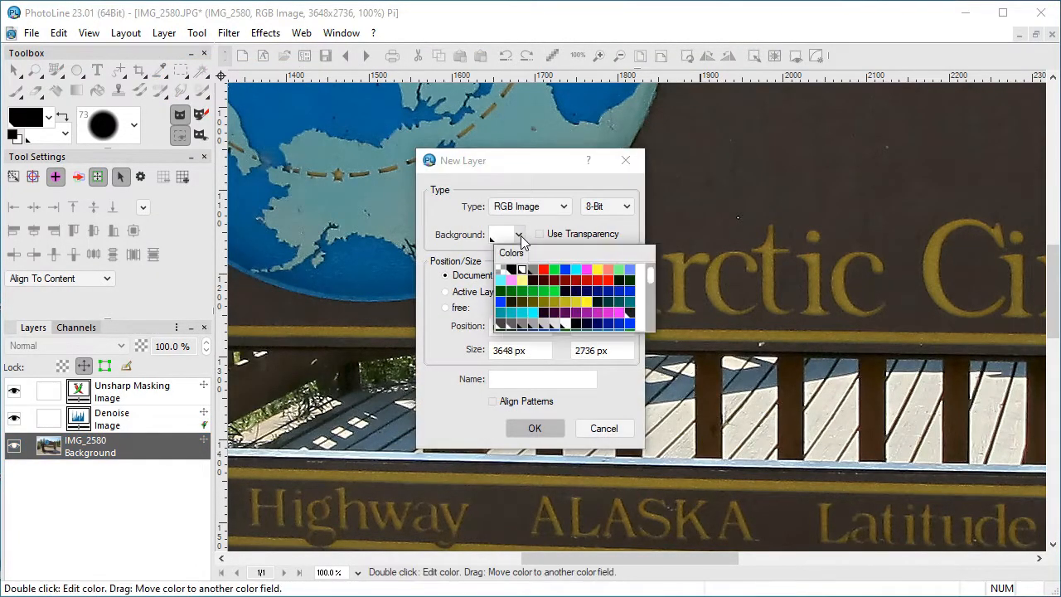
left_click(504, 266)
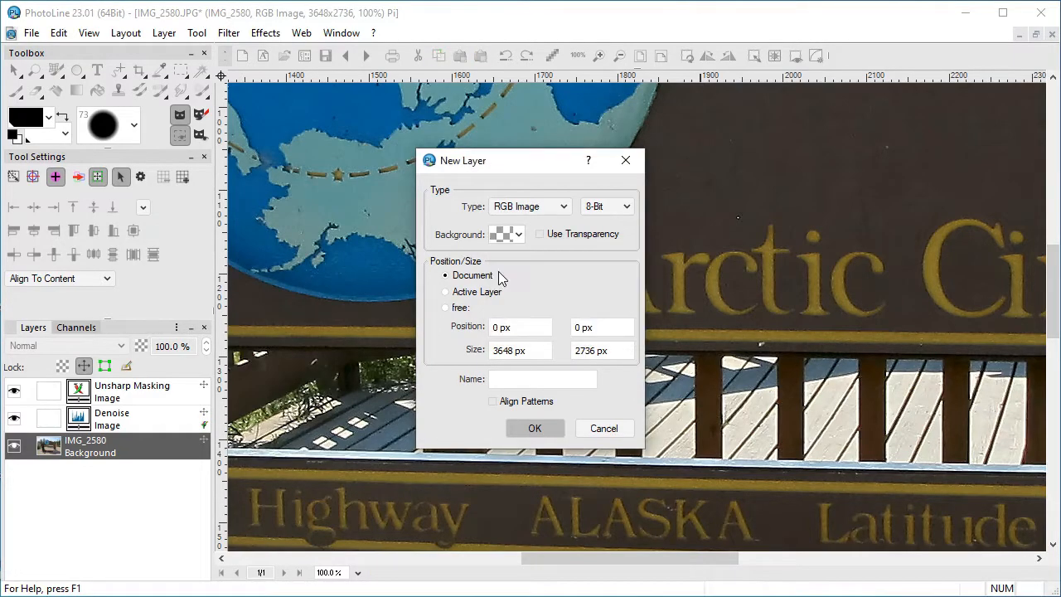
left_click(542, 235)
left_click(554, 424)
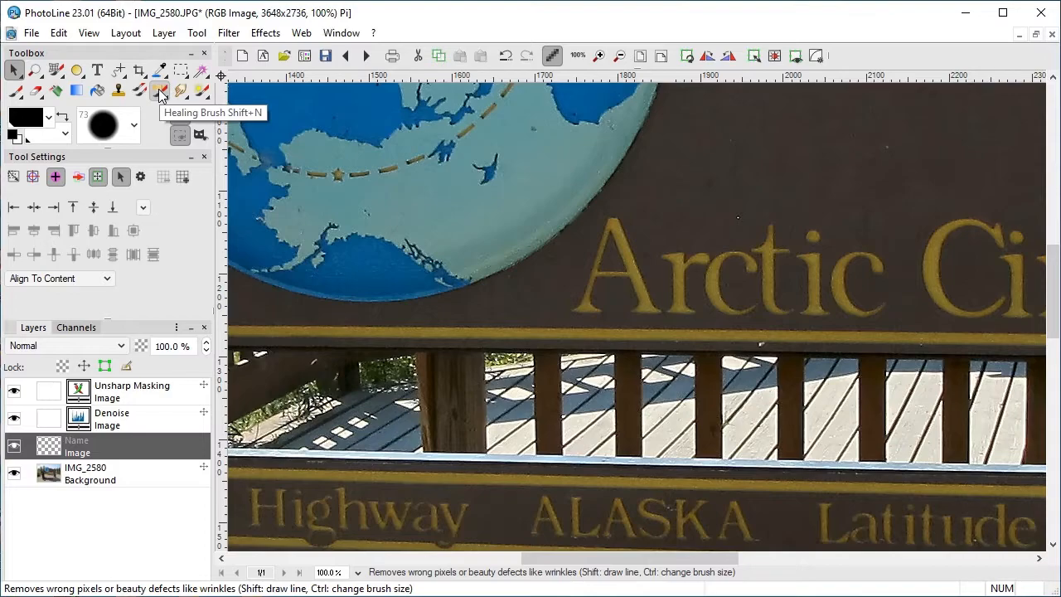
Step: Activate the Remove Brush and set its source to Active & Below
left_click(160, 95)
left_click(162, 97)
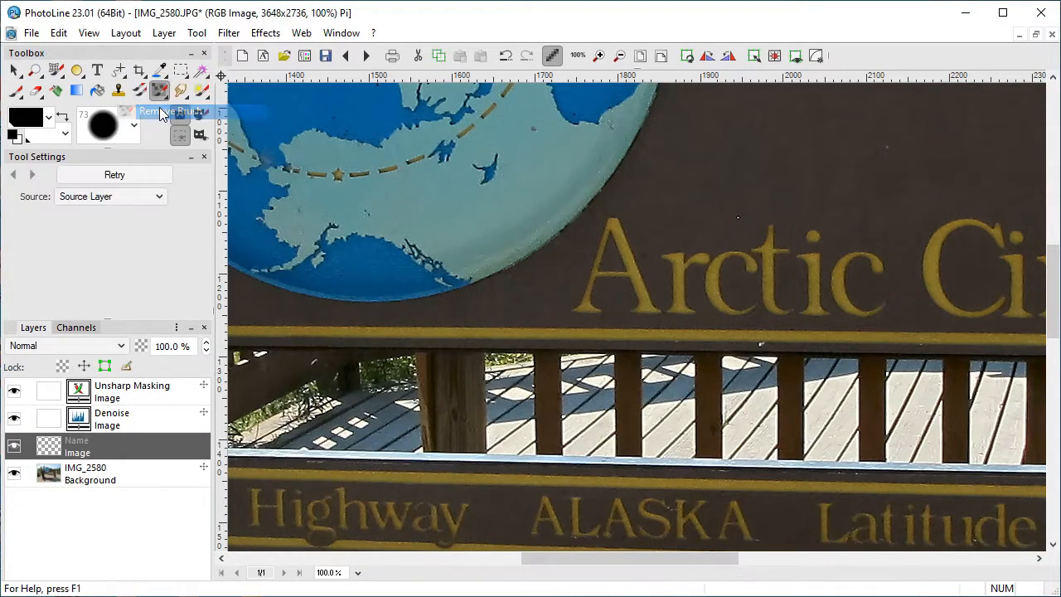
left_click(160, 195)
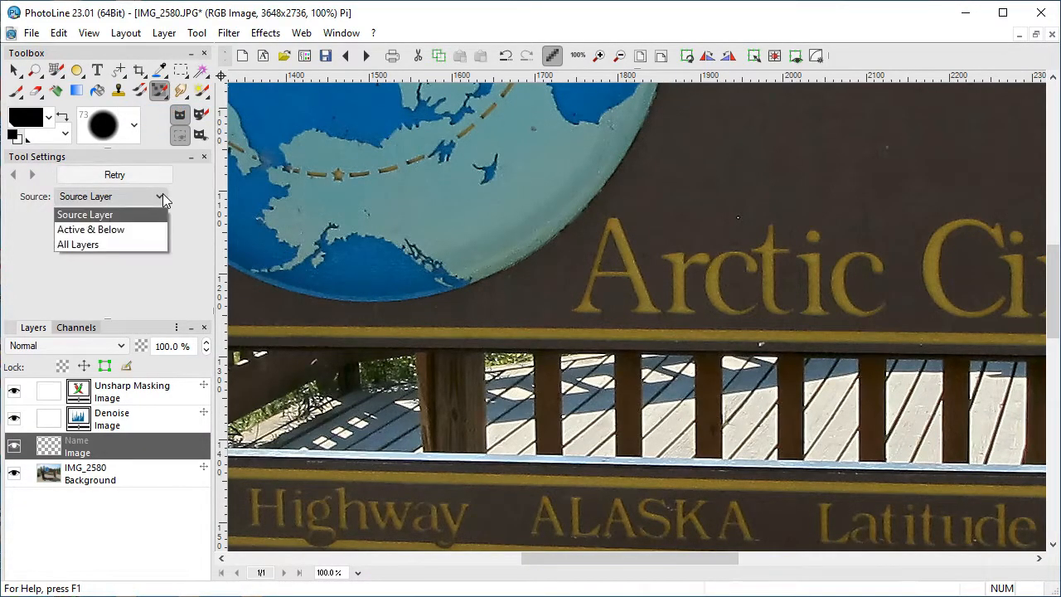
left_click(138, 230)
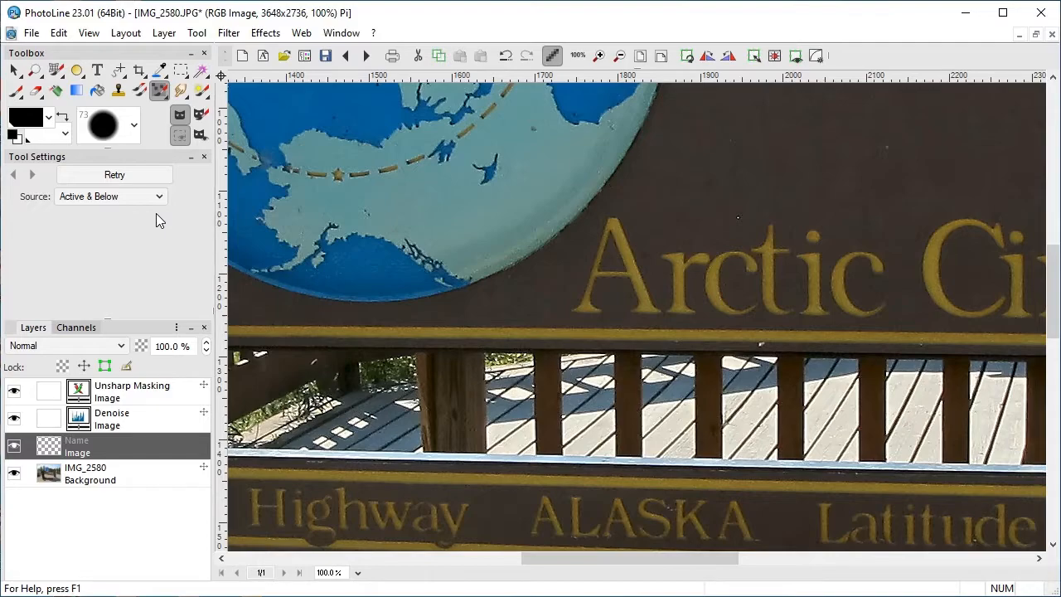
Step: Switch the Remove Brush to a small hard round tip of size 9
left_click(103, 126)
left_click(705, 242)
left_click(705, 242)
left_click(705, 242)
left_click(704, 242)
left_click(705, 242)
left_click(704, 242)
left_click(704, 242)
left_click(704, 242)
left_click(705, 242)
left_click(704, 242)
left_click(612, 397)
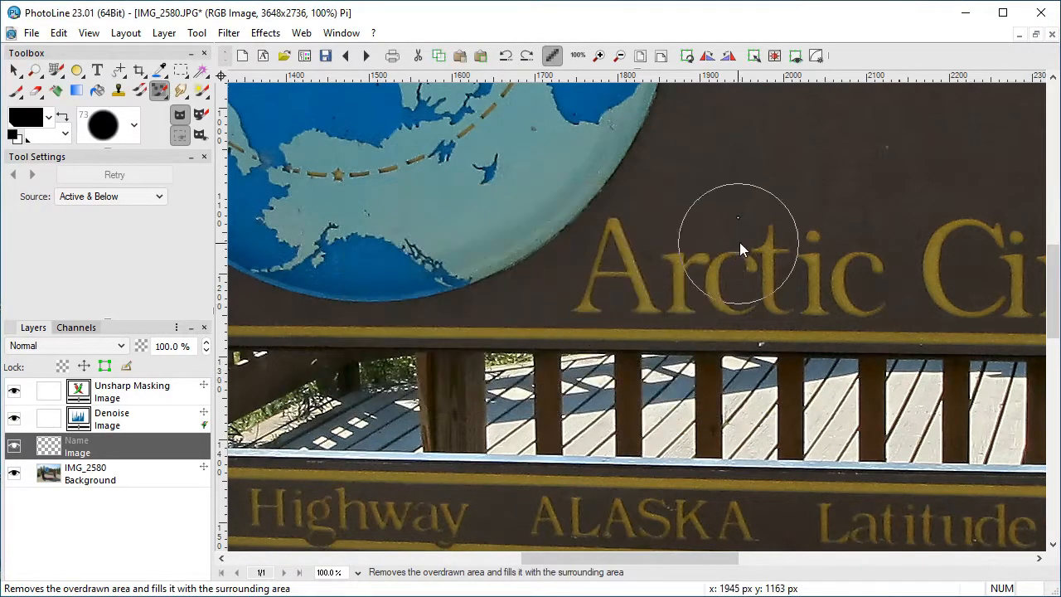
left_click_drag(769, 229, 711, 234)
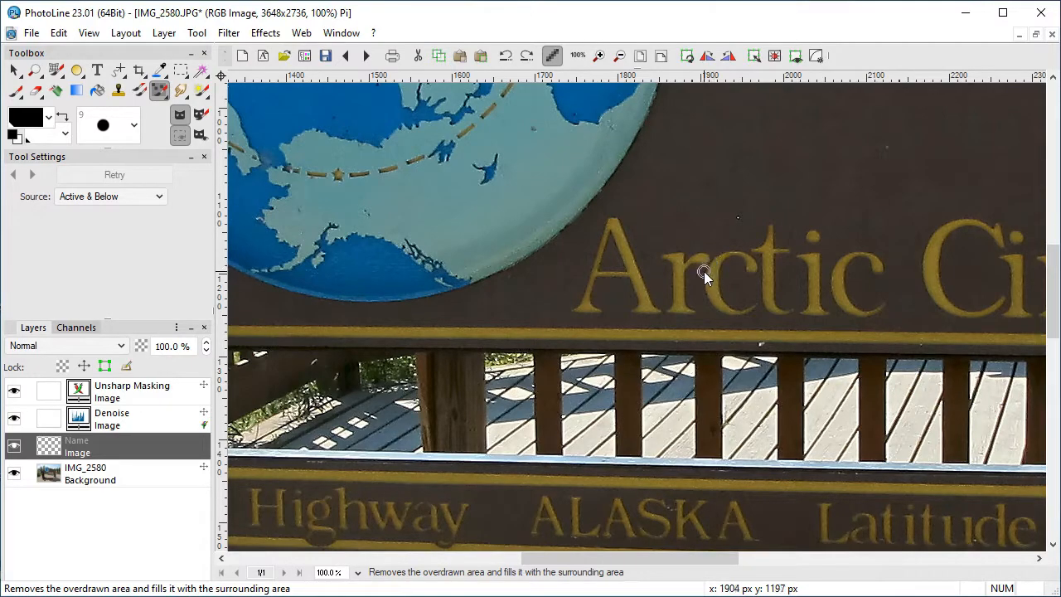
Step: Remove the specks around the Arctic and ALASKA lettering on the transparent layer, and compare with that layer hidden and shown
left_click(738, 218)
left_click(886, 148)
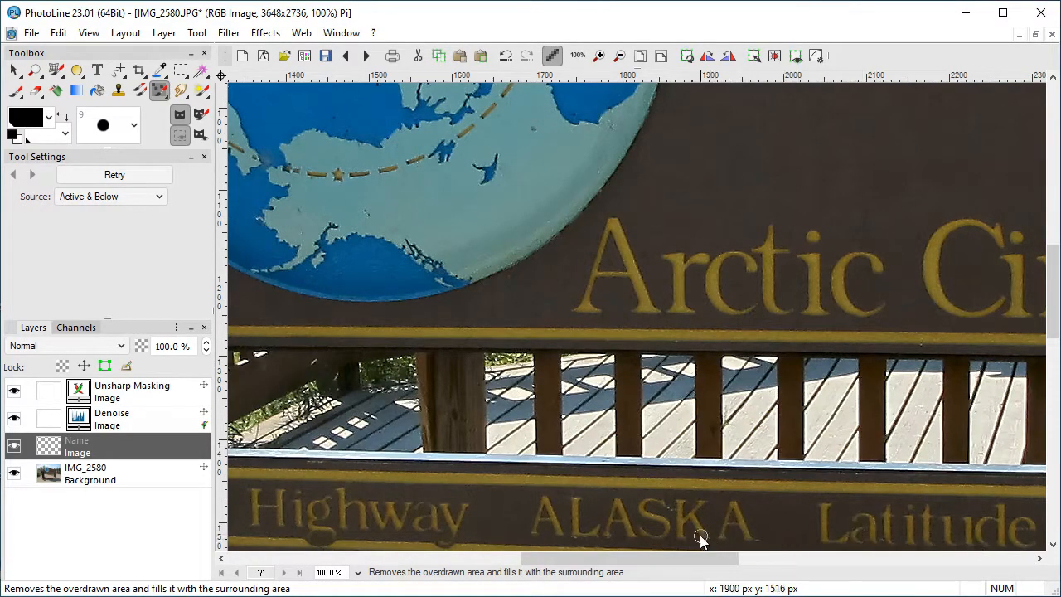
left_click(672, 509)
left_click(759, 540)
left_click(14, 447)
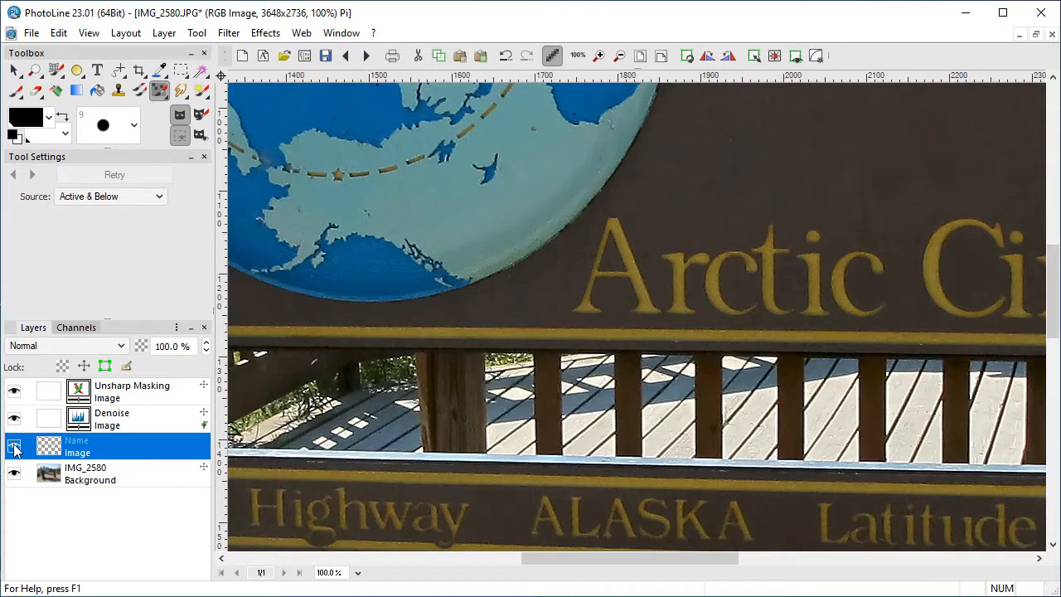
left_click(15, 448)
Step: Group the Unsharp Masking, Denoise and transparent retouching layers and name the group "capture"
left_click(163, 401)
left_click(159, 445, "shift")
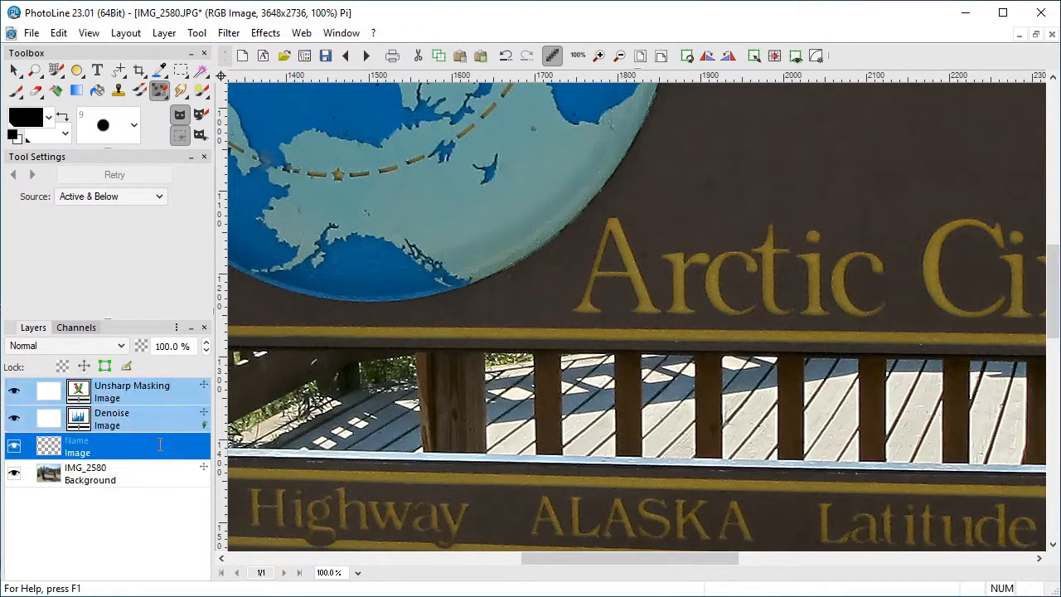
right_click(159, 444)
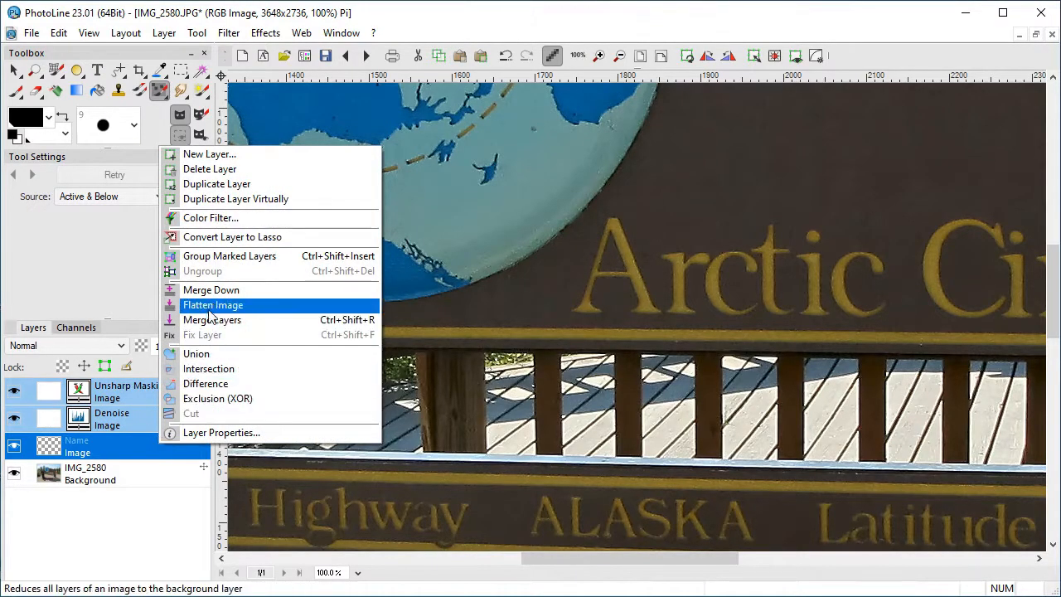
left_click(213, 256)
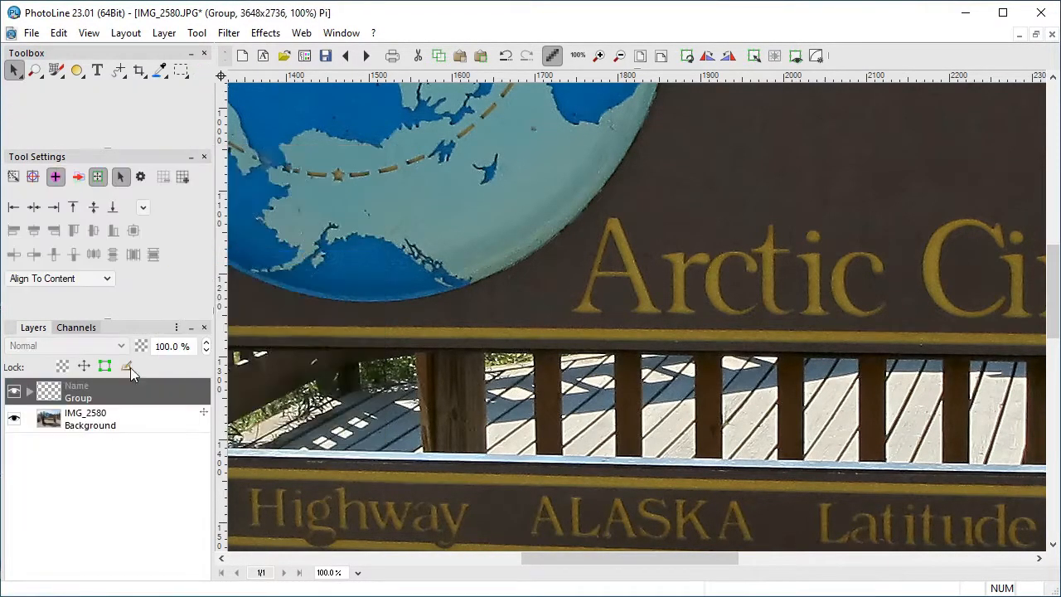
double_click(204, 397)
type("capture")
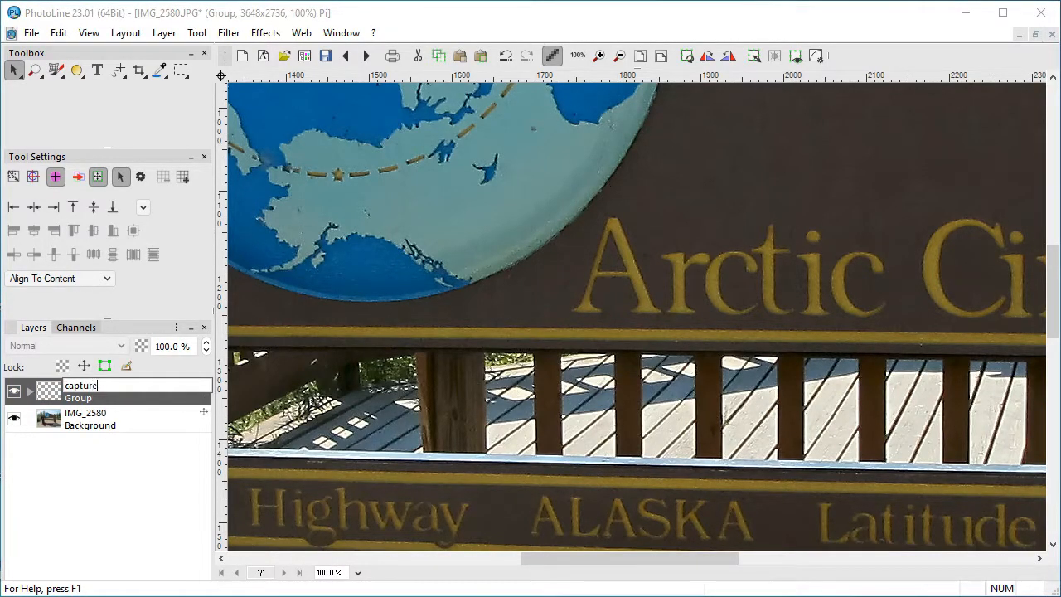
key("Return")
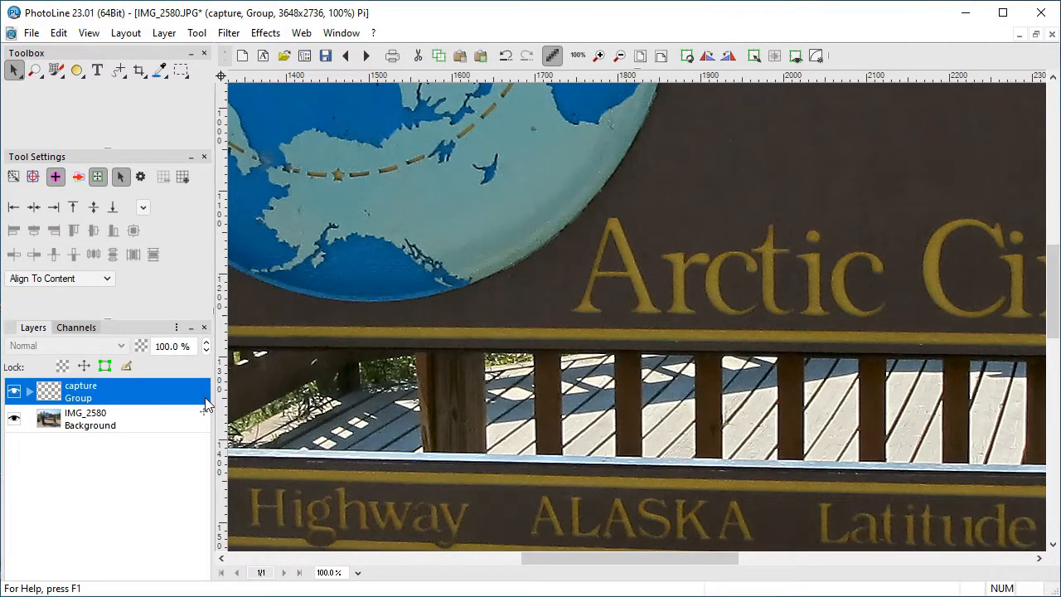